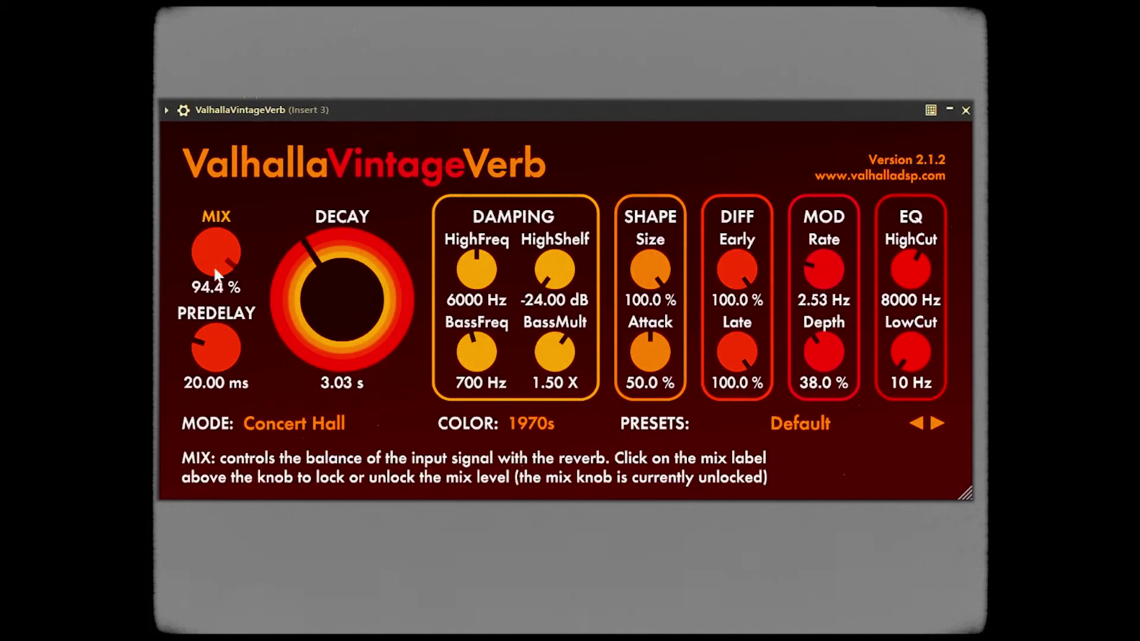
Step: Adjust the ValhallaVintageVerb mix and lower the Pro-Q 3 high cut to about 3930 Hz, Q 0.605, with a 30 dB/oct slope
{"action": "left_click_drag", "start_coordinate": [214, 269], "coordinate": [214, 281]}
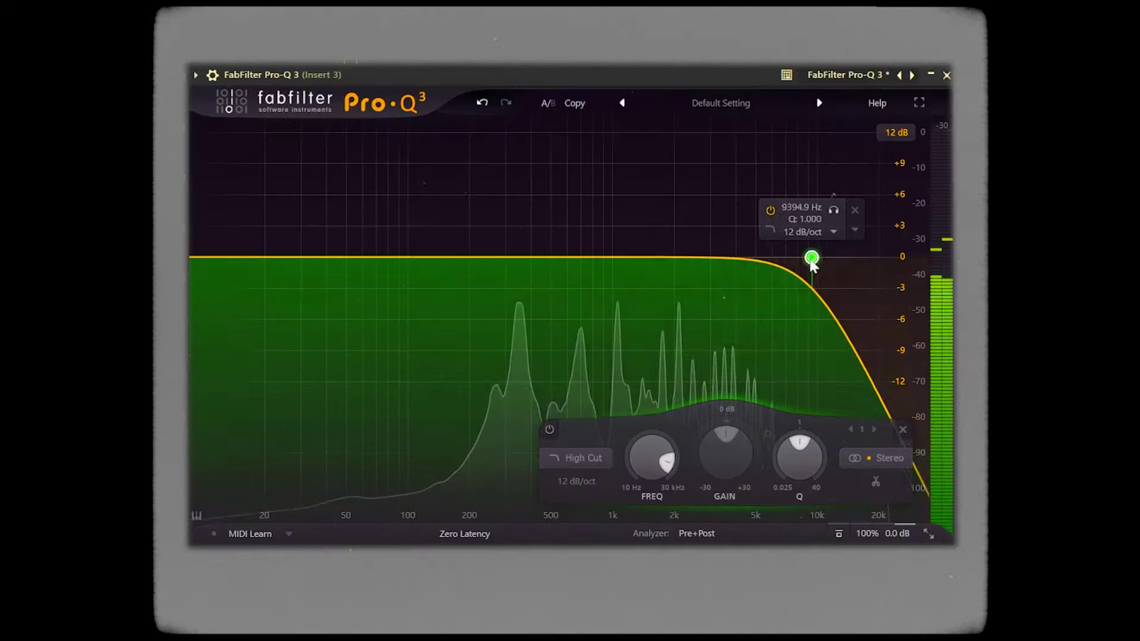
{"action": "left_click_drag", "start_coordinate": [811, 256], "coordinate": [735, 300]}
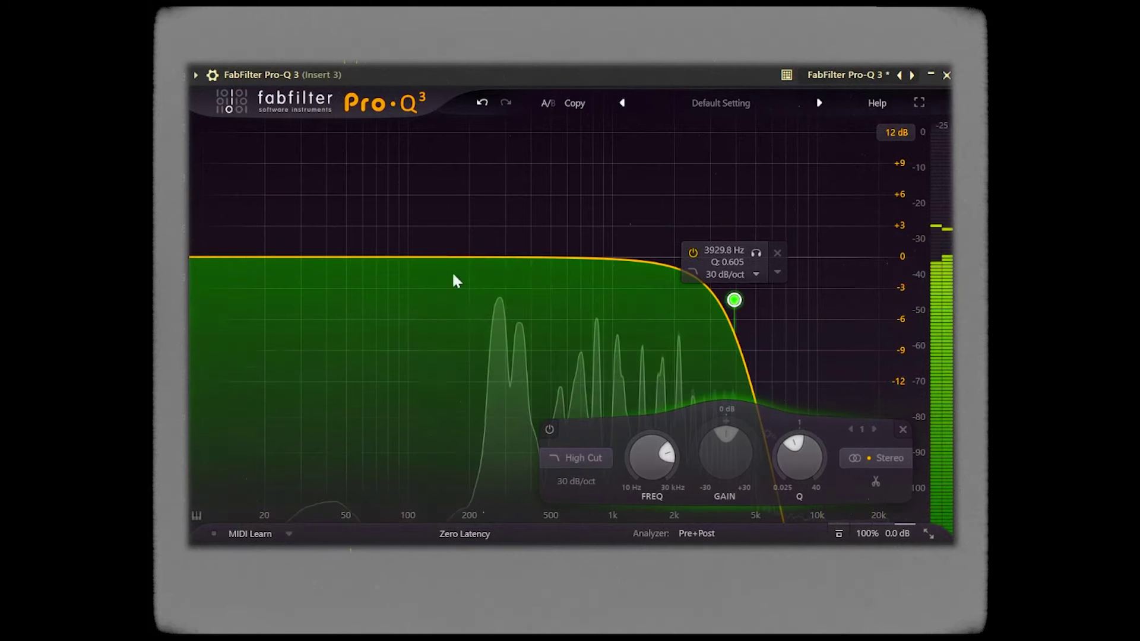
{"action": "left_click_drag", "start_coordinate": [236, 257], "coordinate": [517, 305]}
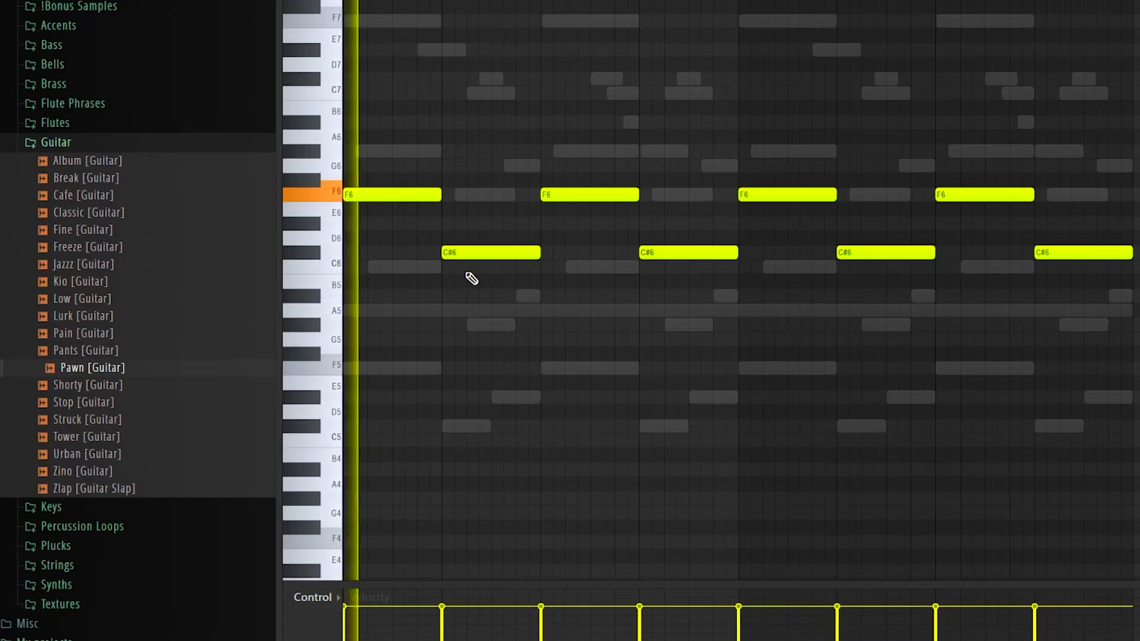
Step: Delete the C#6 notes from the Pawn [Guitar] melody, keeping the F6 notes
{"action": "left_click_drag", "start_coordinate": [425, 245], "coordinate": [967, 267]}
{"action": "key", "text": "Delete"}
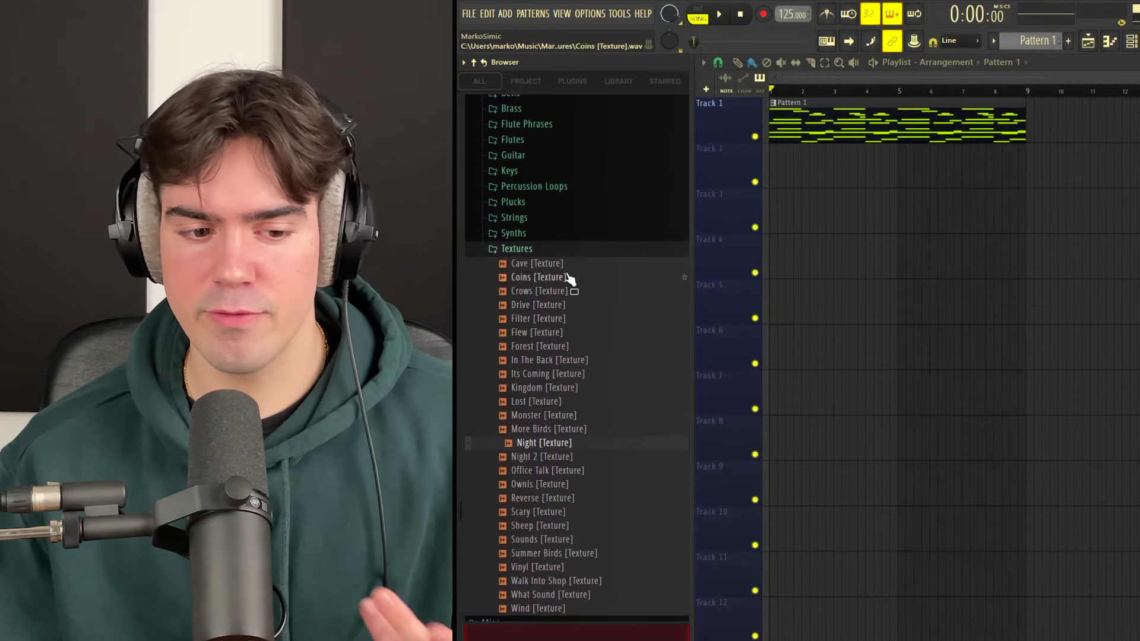
{"action": "scroll", "coordinate": [553, 178], "scroll_direction": "up", "scroll_amount": 3}
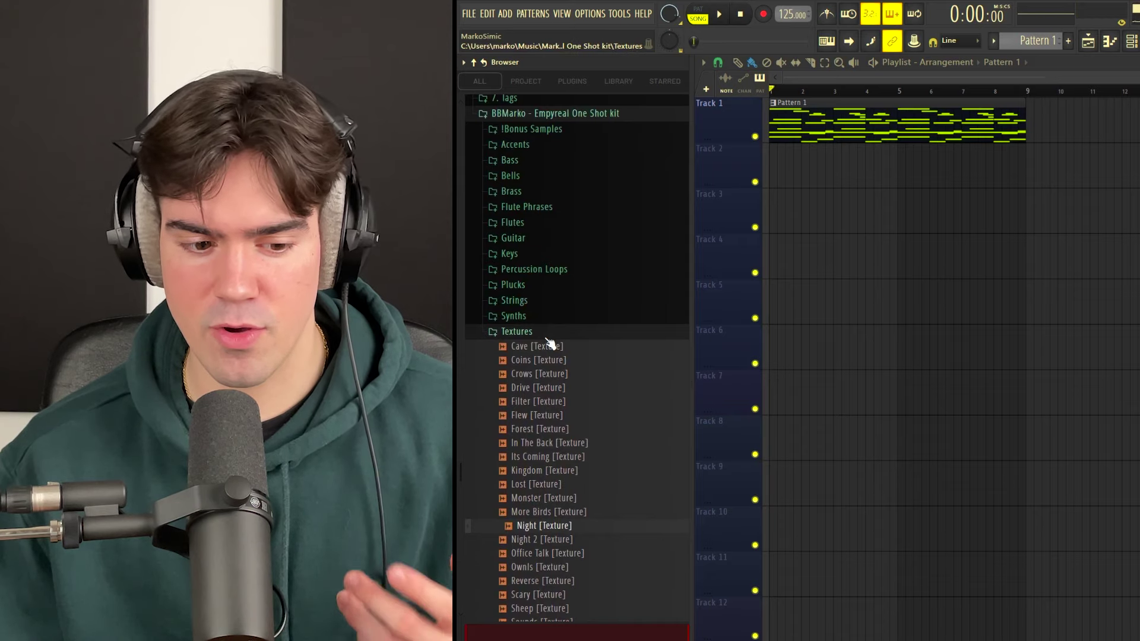
{"action": "scroll", "coordinate": [555, 356], "scroll_direction": "down", "scroll_amount": 5}
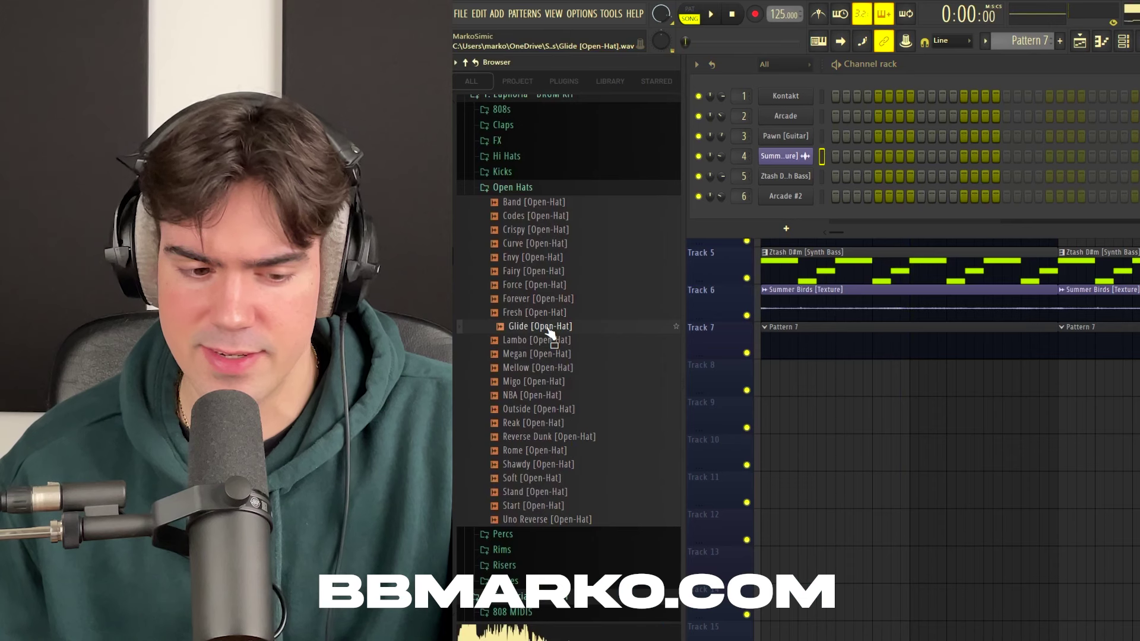
Step: Add the Glide [Open-Hat] sample to the channel rack and place Go To [Clap] hits on steps 25, 41 and 57
{"action": "left_click_drag", "start_coordinate": [534, 330], "coordinate": [661, 323]}
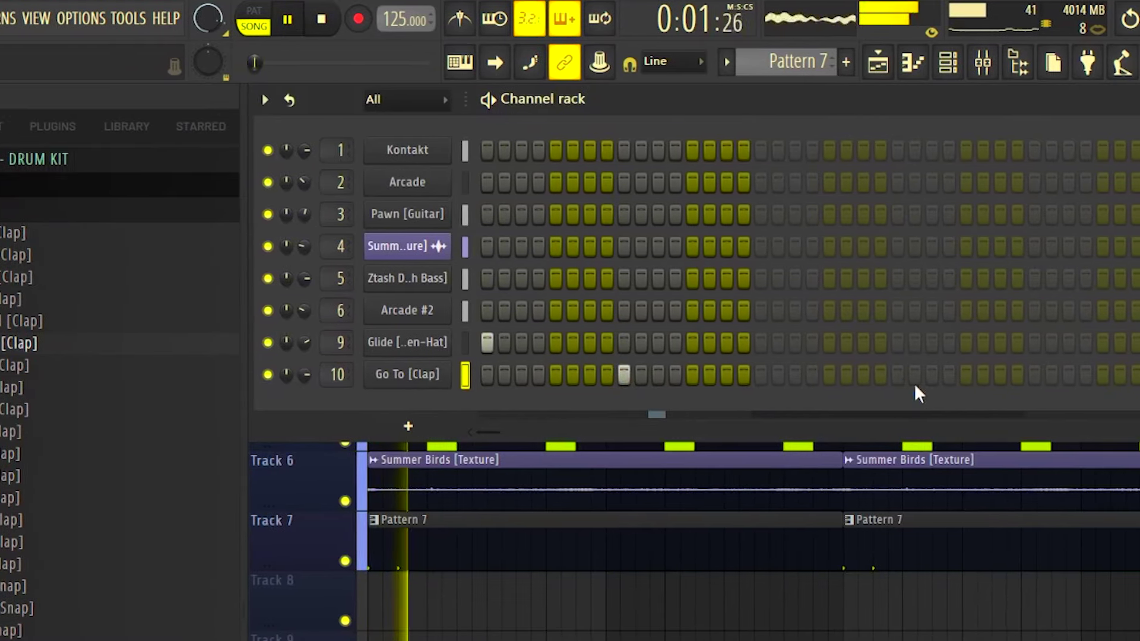
{"action": "left_click", "coordinate": [581, 374]}
{"action": "left_click", "coordinate": [849, 374]}
{"action": "left_click", "coordinate": [1081, 374]}
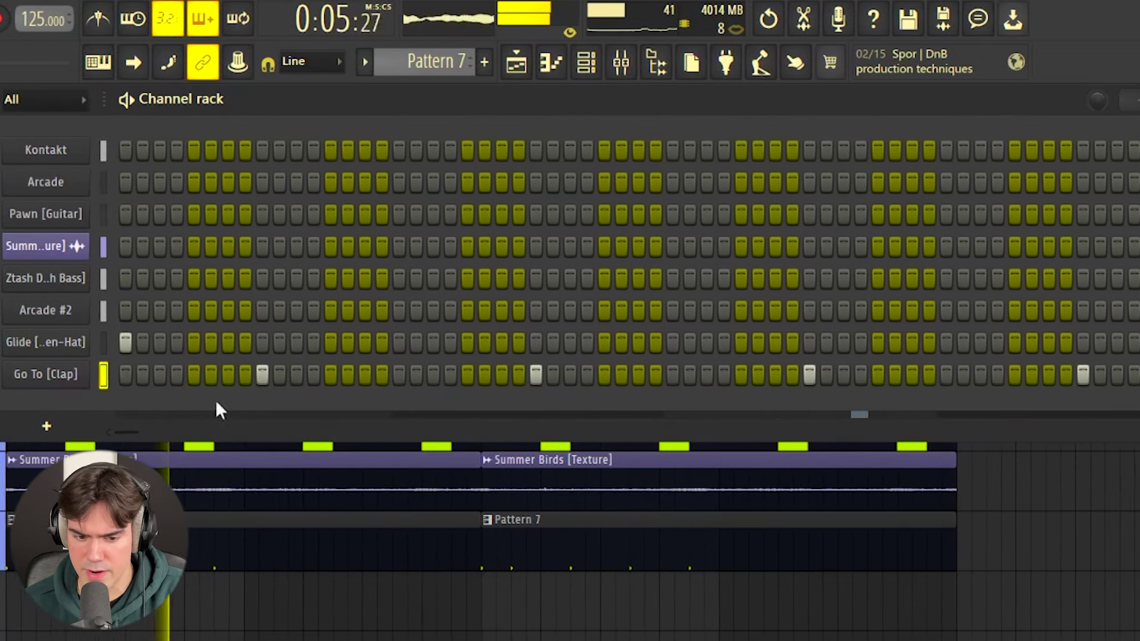
Step: Open the Go To [Clap] channel's notes in the piano roll
{"action": "right_click", "coordinate": [175, 365]}
{"action": "left_click", "coordinate": [53, 369]}
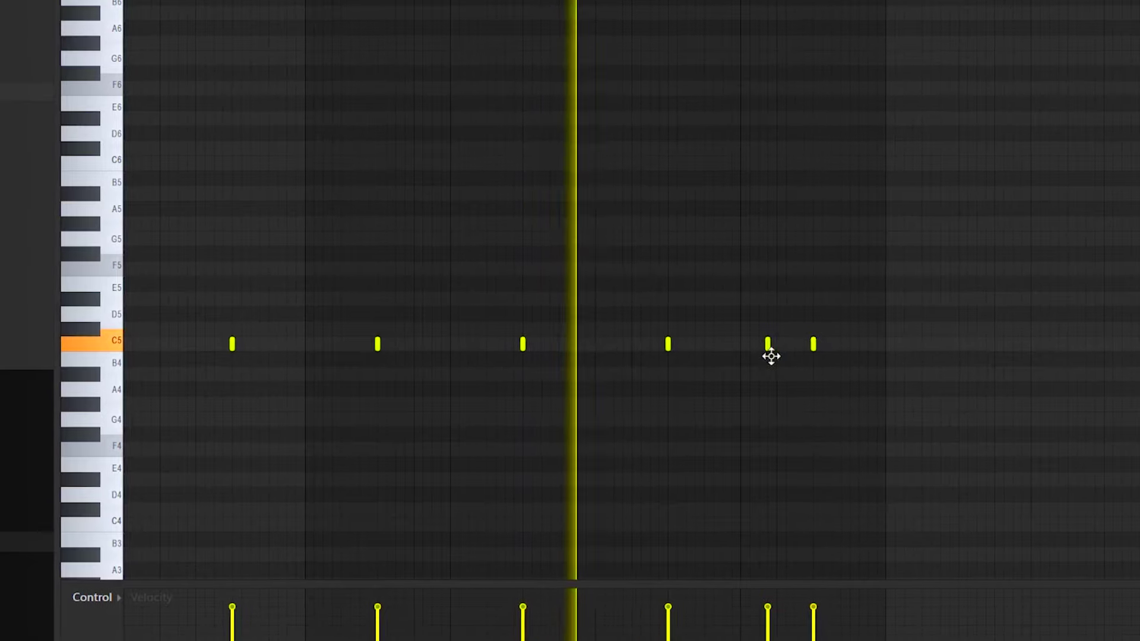
{"action": "scroll", "coordinate": [742, 344], "scroll_direction": "down", "scroll_amount": 2}
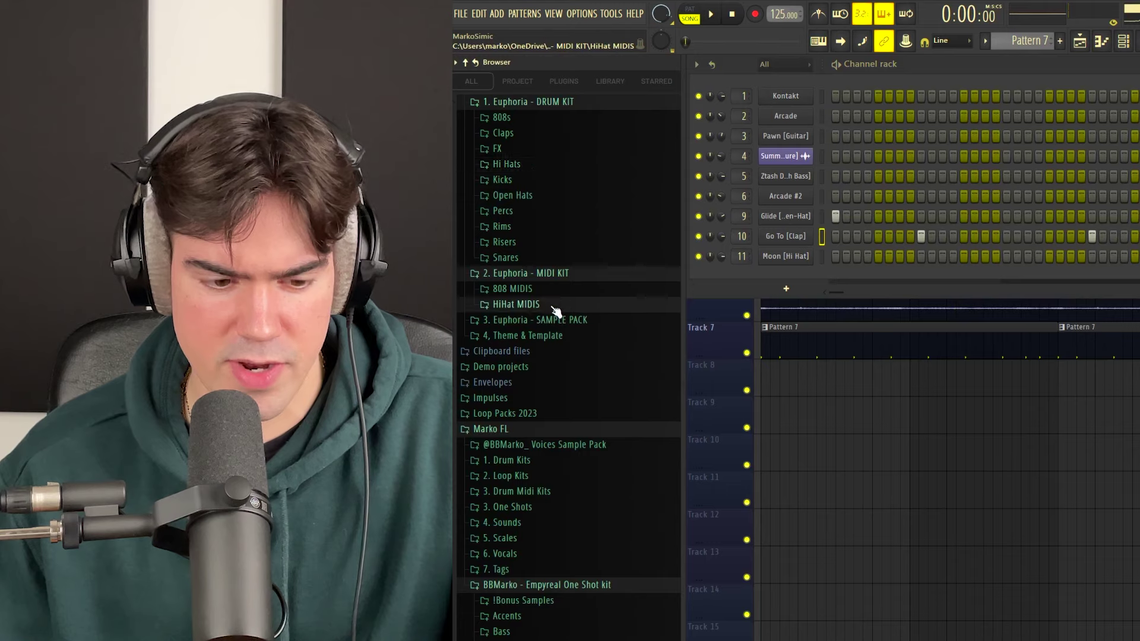
Step: Load "22. Hihat MIDI (110-170)" from the HiHat MIDIS folder into the Moon [Hi Hat] channel's piano roll
{"action": "left_click", "coordinate": [553, 307]}
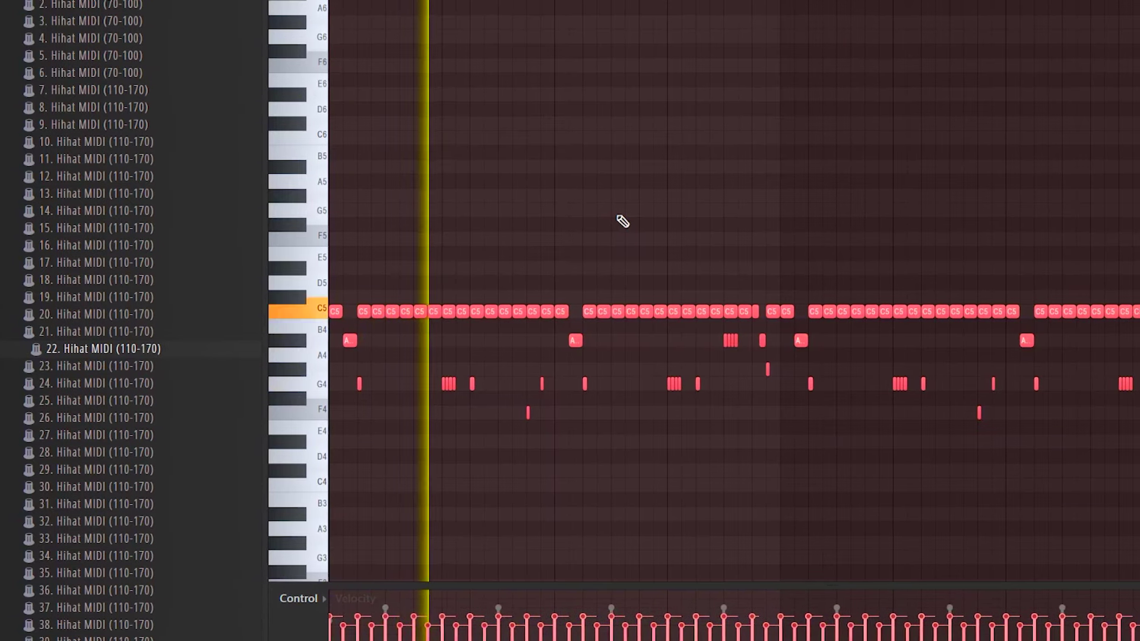
{"action": "scroll", "coordinate": [519, 69], "scroll_direction": "up", "scroll_amount": 1}
{"action": "scroll", "coordinate": [519, 69], "scroll_direction": "left", "scroll_amount": 1}
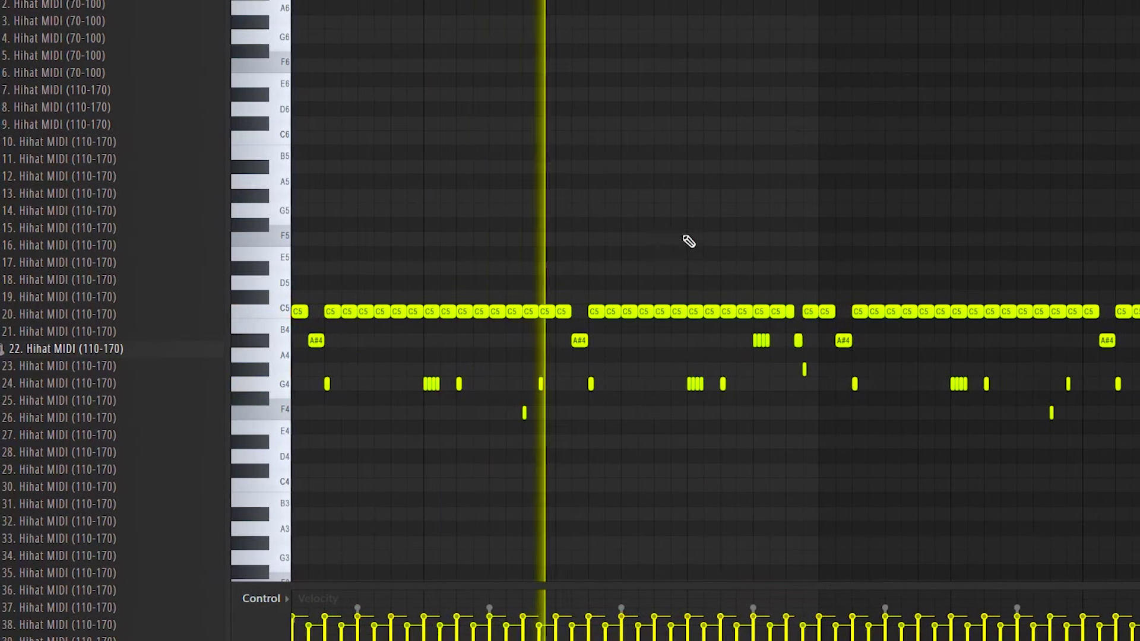
{"action": "scroll", "coordinate": [665, 315], "scroll_direction": "down", "scroll_amount": 1}
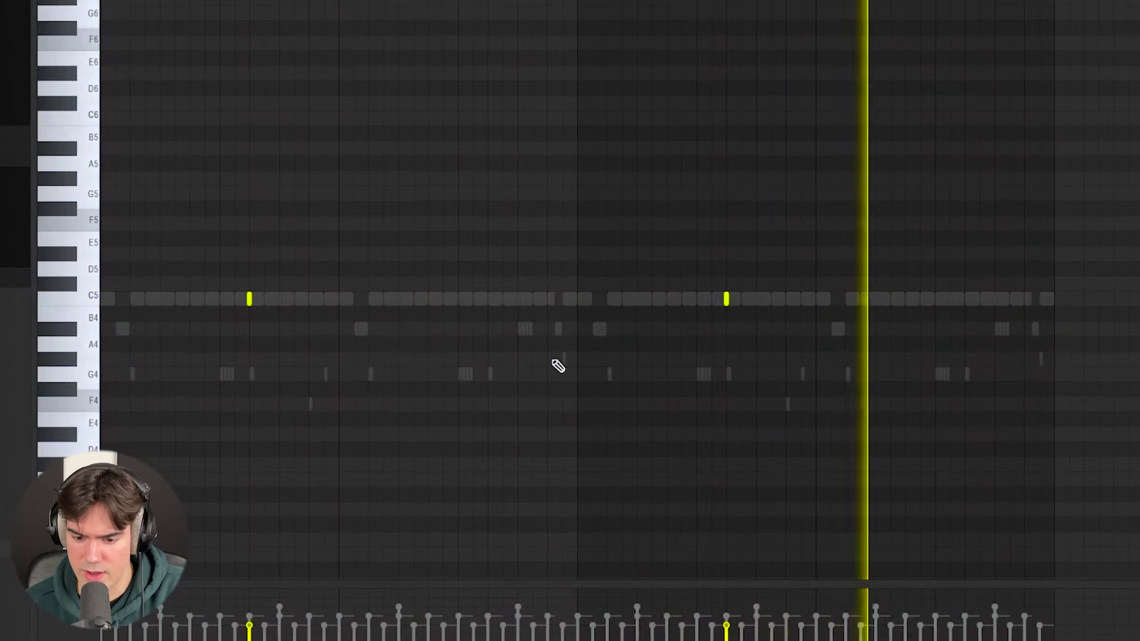
Step: Examine the 808 pattern in the piano roll, focusing on the rapid D5 note roll
{"action": "scroll", "coordinate": [594, 344], "scroll_direction": "down", "scroll_amount": 2, "text": "ctrl"}
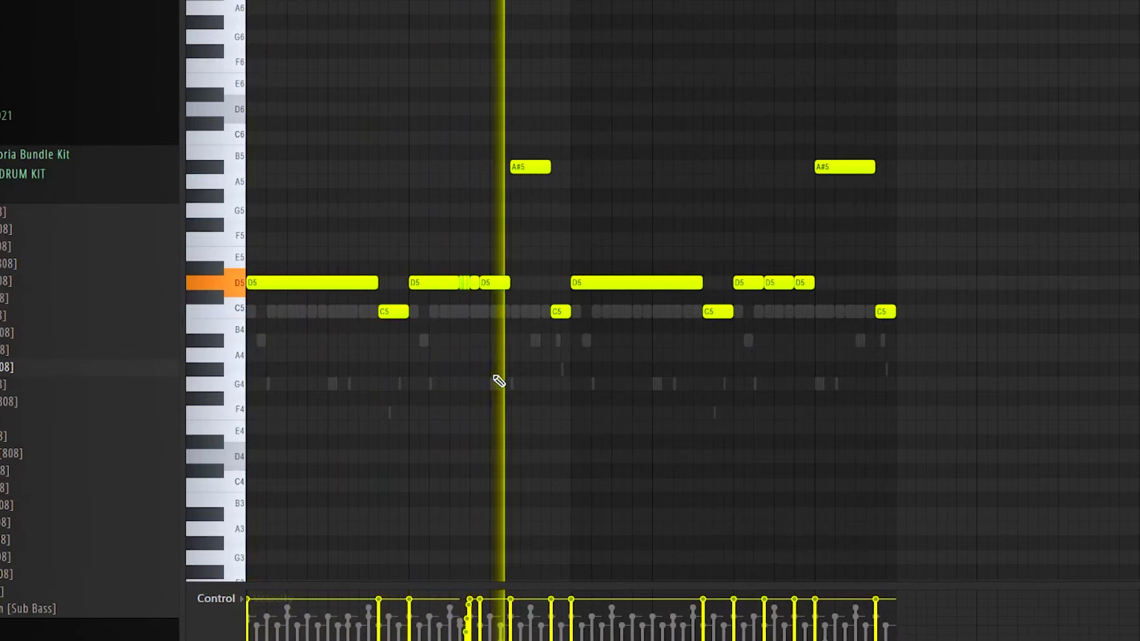
{"action": "scroll", "coordinate": [462, 309], "scroll_direction": "up", "scroll_amount": 3}
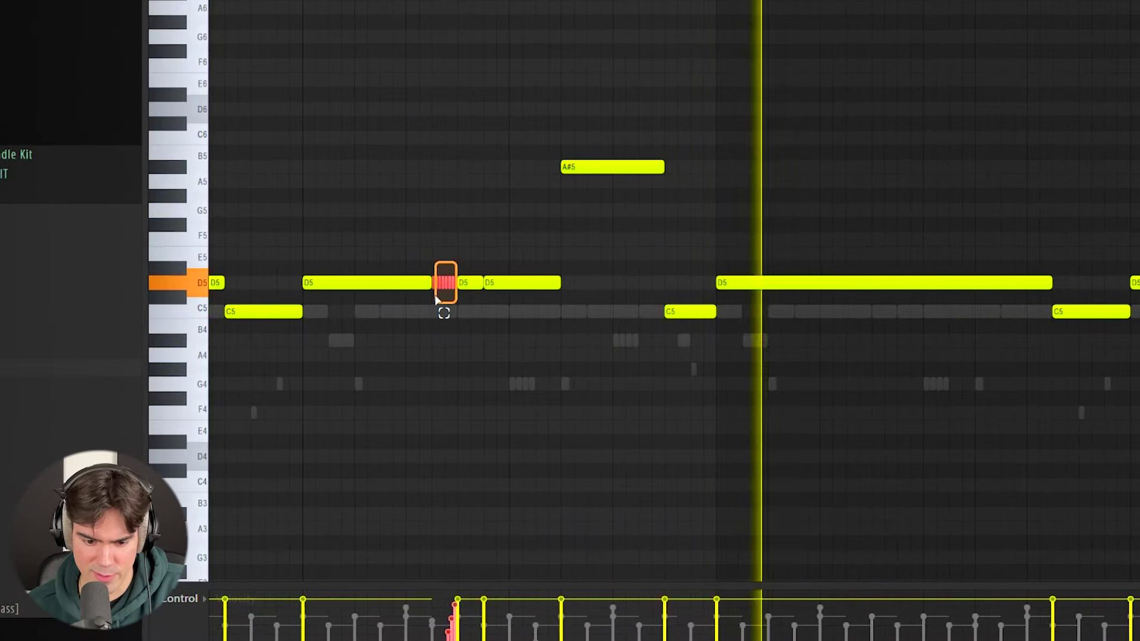
{"action": "scroll", "coordinate": [437, 300], "scroll_direction": "down", "scroll_amount": 3}
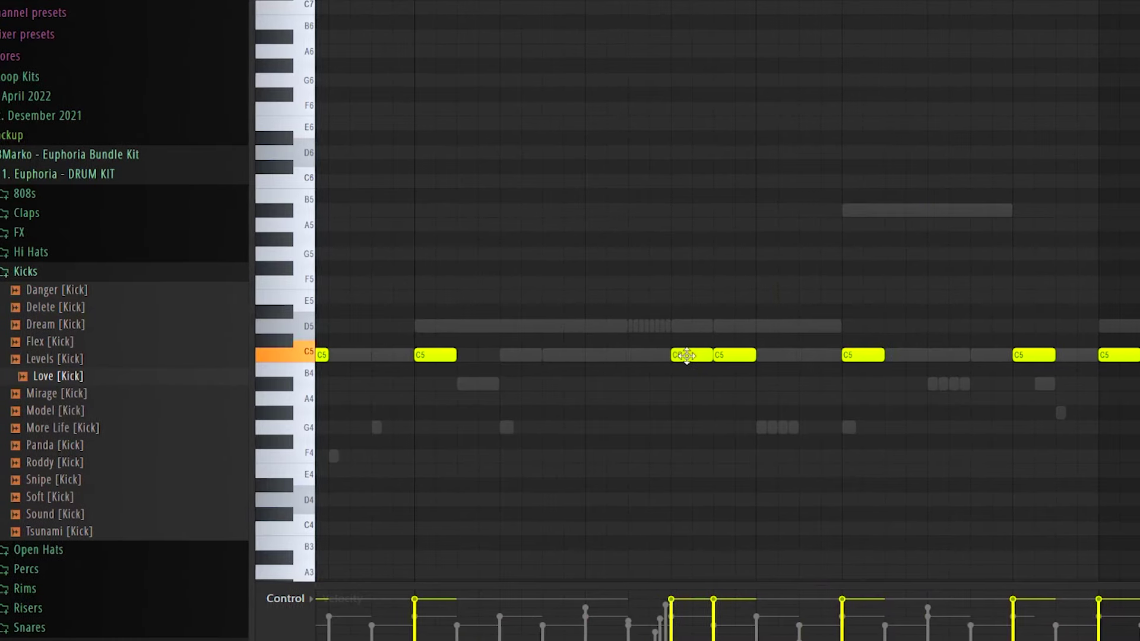
Step: Examine the Love [Kick] pattern's note placement against the ghosted 808 notes
{"action": "scroll", "coordinate": [548, 341], "scroll_direction": "up", "scroll_amount": 1}
{"action": "scroll", "coordinate": [552, 350], "scroll_direction": "left", "scroll_amount": 2}
{"action": "scroll", "coordinate": [582, 391], "scroll_direction": "down", "scroll_amount": 3}
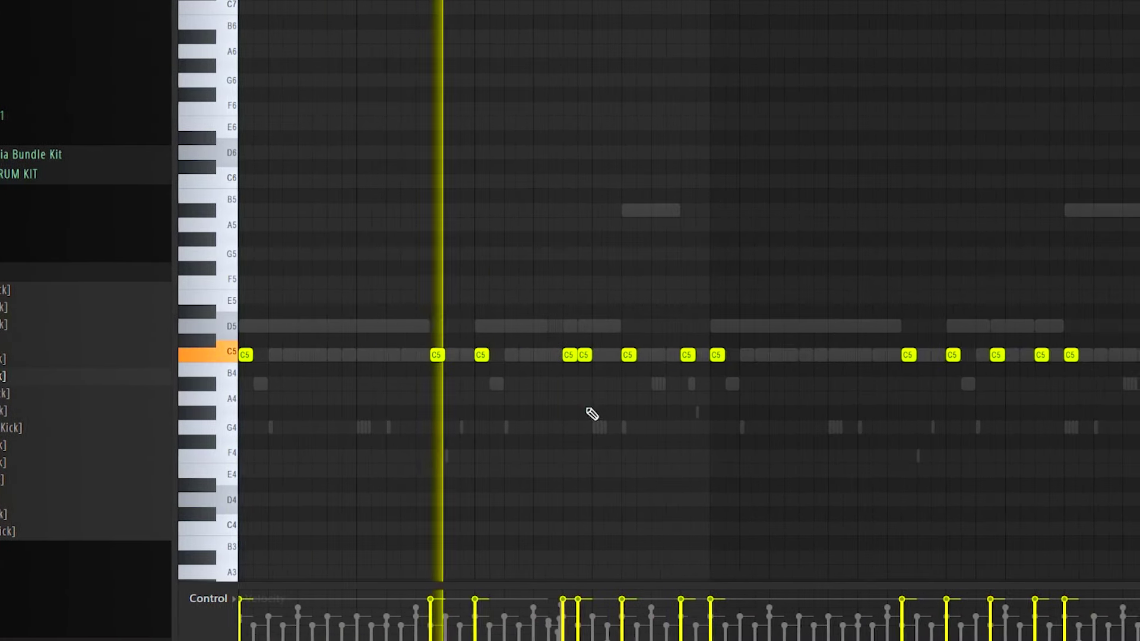
{"action": "scroll", "coordinate": [558, 356], "scroll_direction": "up", "scroll_amount": 3}
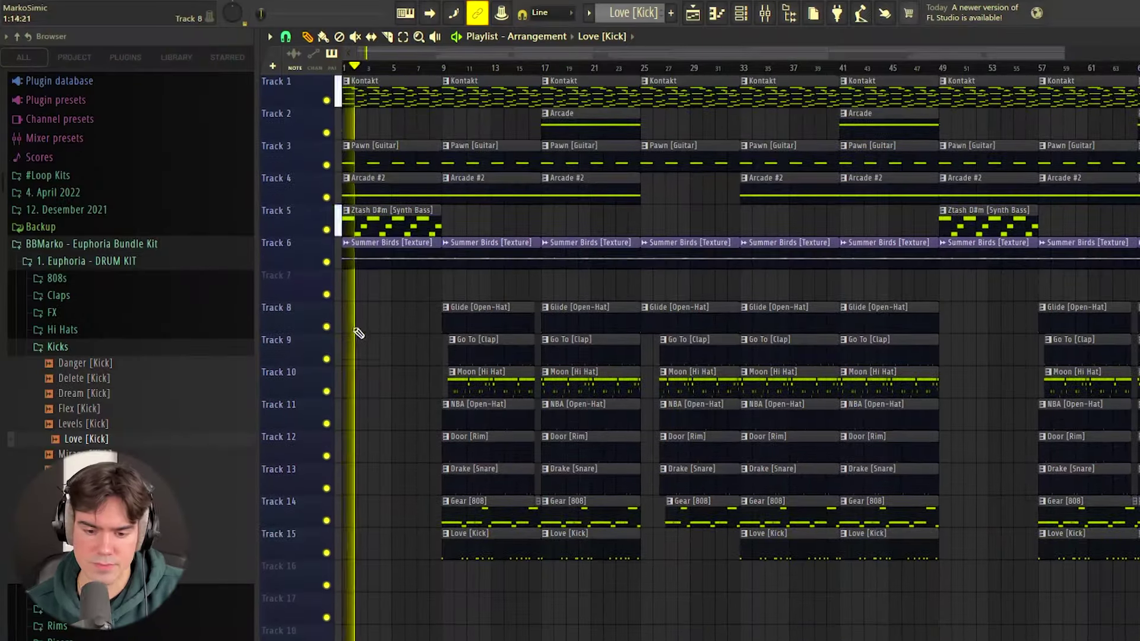
Step: Examine the arrangement's intro and the delayed clap and hi-hat entry in the drum section starting at bar 9
{"action": "scroll", "coordinate": [386, 313], "scroll_direction": "down", "scroll_amount": 2}
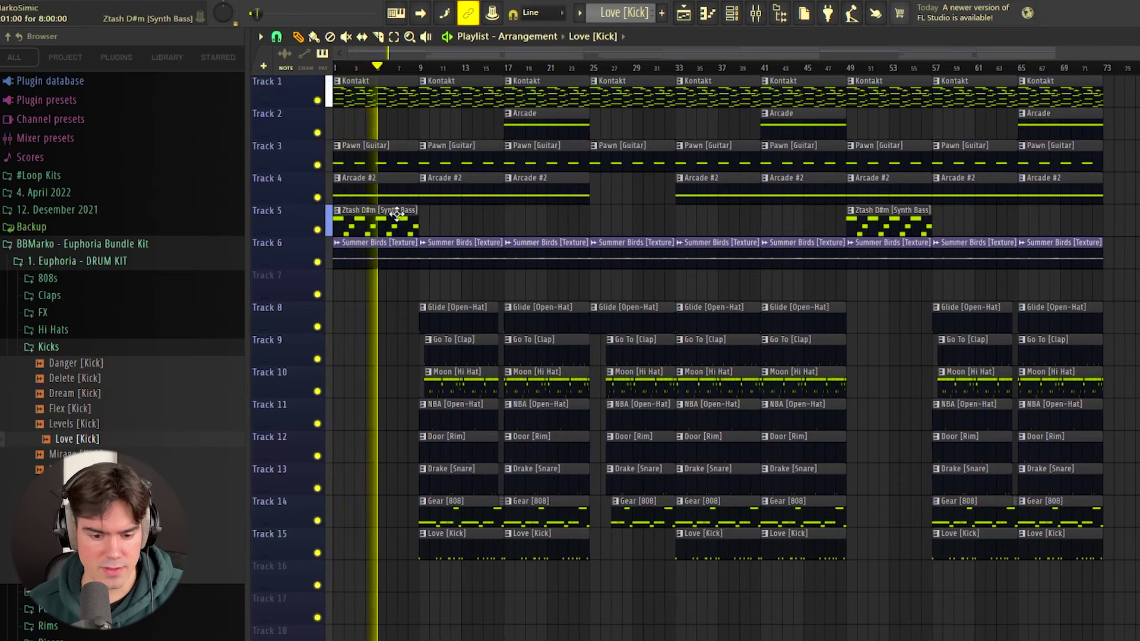
{"action": "scroll", "coordinate": [382, 387], "scroll_direction": "up", "scroll_amount": 4}
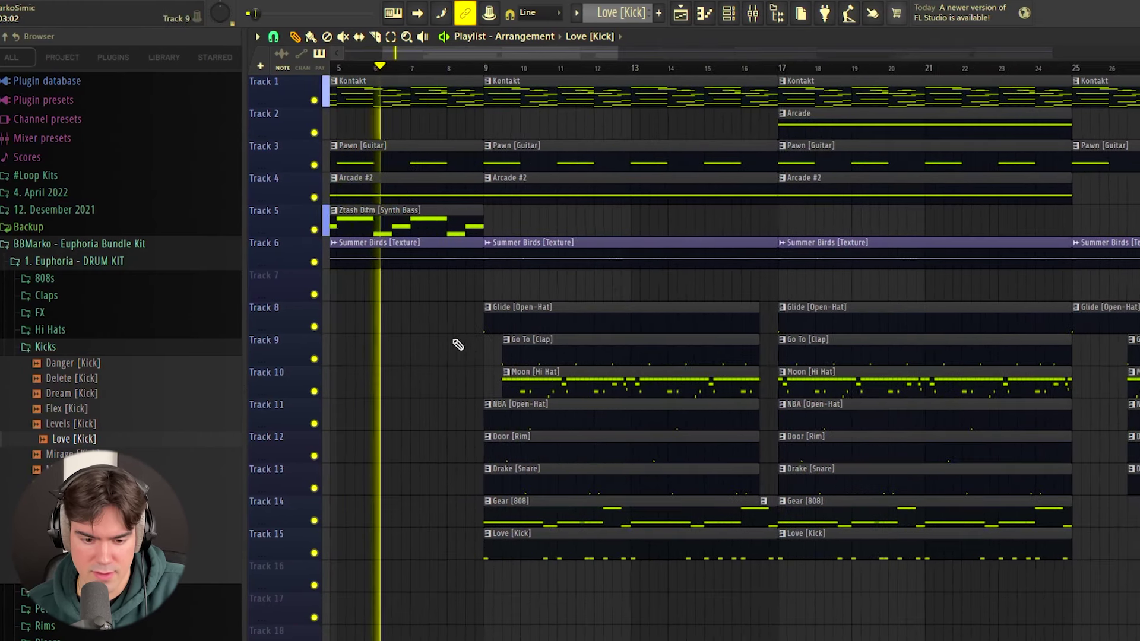
{"action": "mouse_move", "coordinate": [471, 346]}
{"action": "left_mouse_down"}
{"action": "mouse_move", "coordinate": [497, 360]}
{"action": "mouse_move", "coordinate": [498, 383]}
{"action": "left_mouse_up"}
{"action": "scroll", "coordinate": [500, 381], "scroll_direction": "down", "scroll_amount": 3}
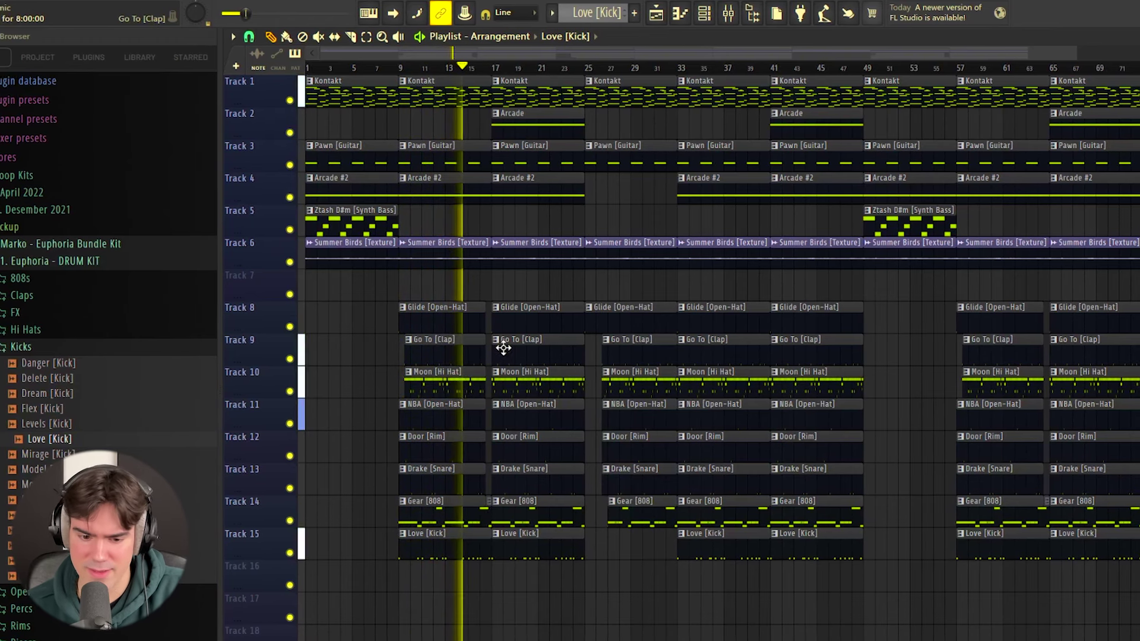
Step: Highlight the Arcade clip at bar 17 on Track 2 for inspection and clear the selection
{"action": "scroll", "coordinate": [514, 237], "scroll_direction": "up", "scroll_amount": 3}
{"action": "left_click_drag", "start_coordinate": [518, 132], "coordinate": [537, 129]}
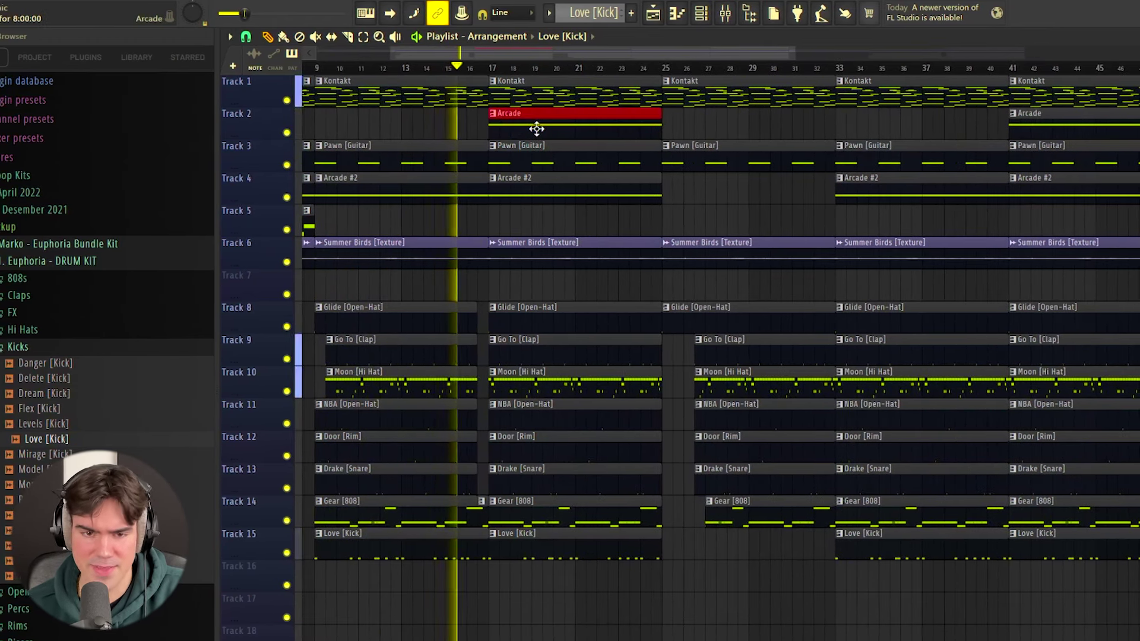
{"action": "key", "text": "ctrl+d"}
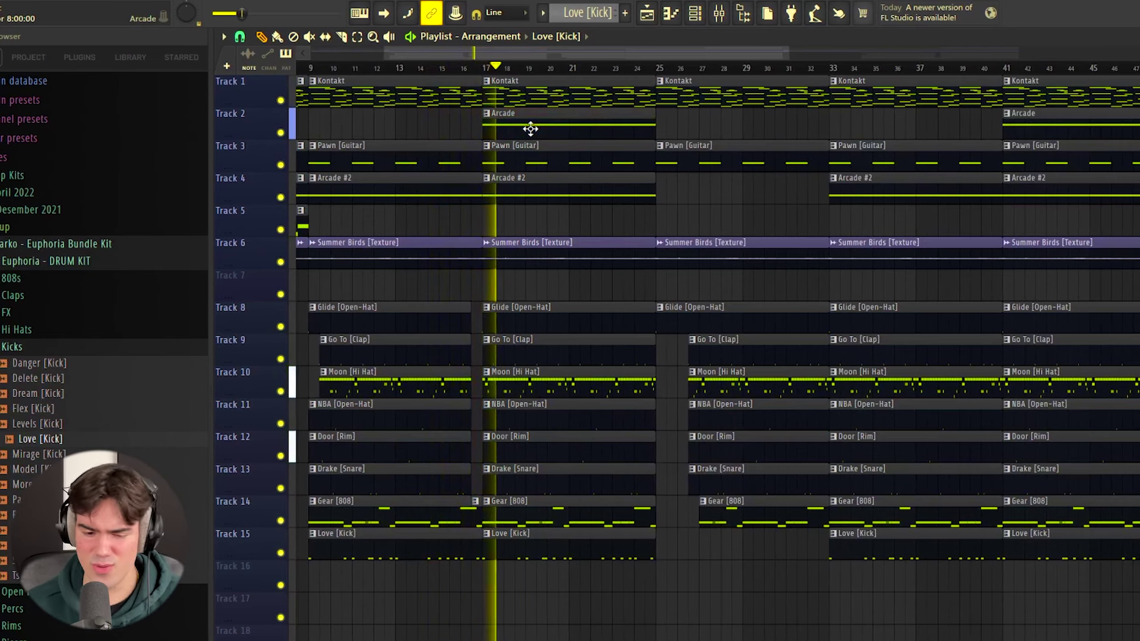
Step: Highlight the Kontakt and Pawn [Guitar] clips at bar 25 for inspection and clear the selection
{"action": "scroll", "coordinate": [639, 313], "scroll_direction": "down", "scroll_amount": 2}
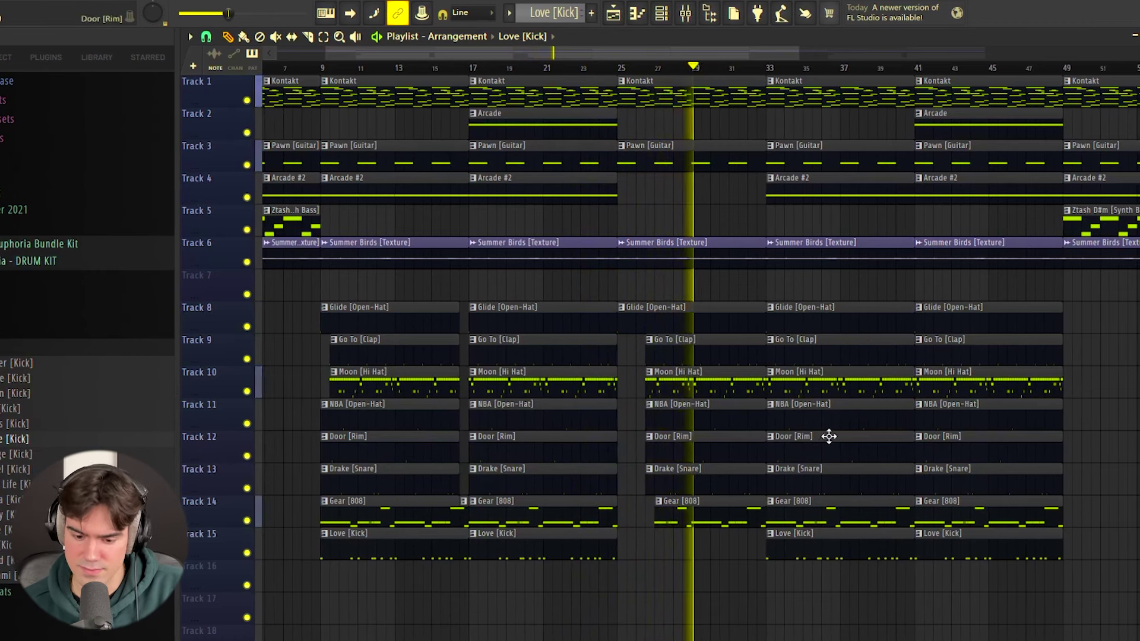
{"action": "left_click_drag", "start_coordinate": [716, 209], "coordinate": [690, 83]}
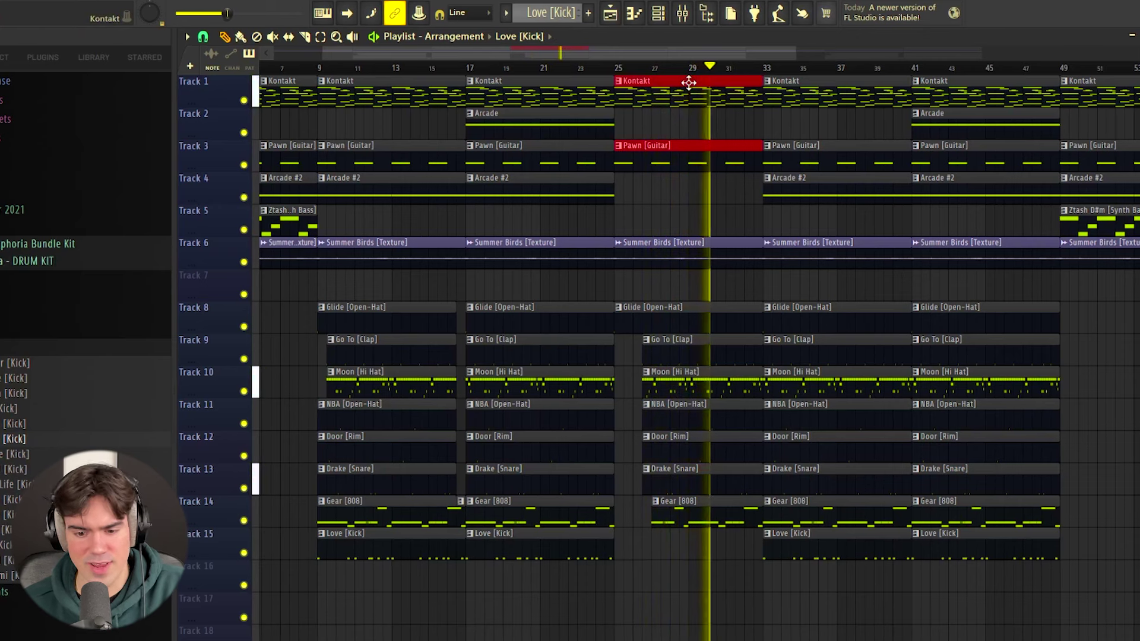
{"action": "key", "text": "ctrl+d"}
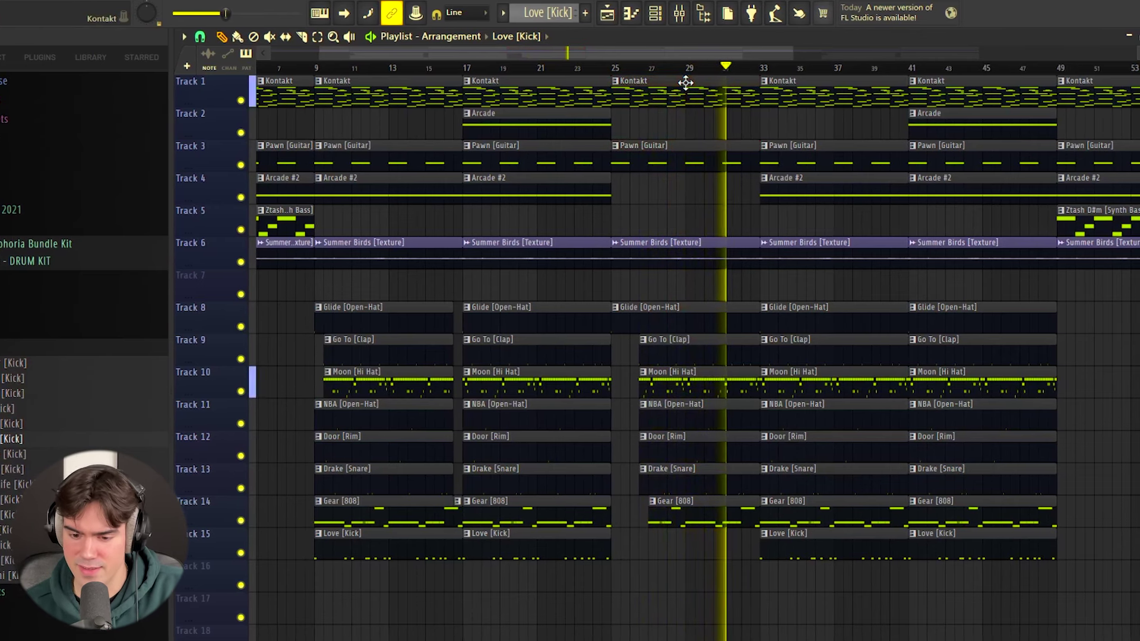
Step: Highlight the Arcade #2 clip at bar 33 on Track 4 for inspection and clear the selection
{"action": "scroll", "coordinate": [778, 246], "scroll_direction": "down", "scroll_amount": 2}
{"action": "left_click_drag", "start_coordinate": [797, 228], "coordinate": [789, 181]}
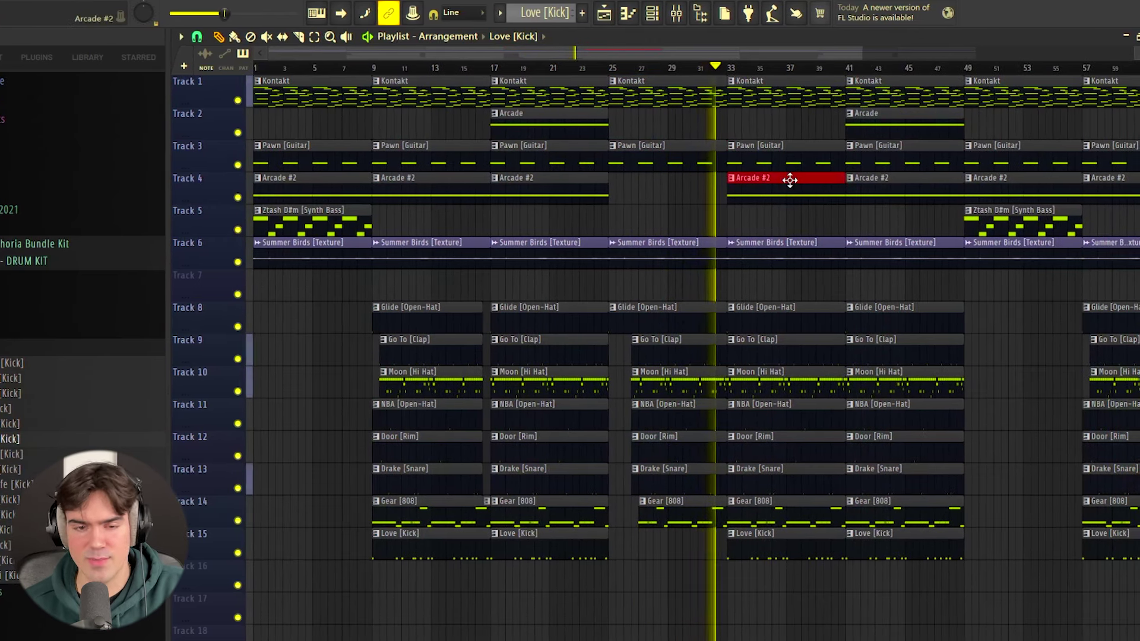
{"action": "key", "text": "ctrl+d"}
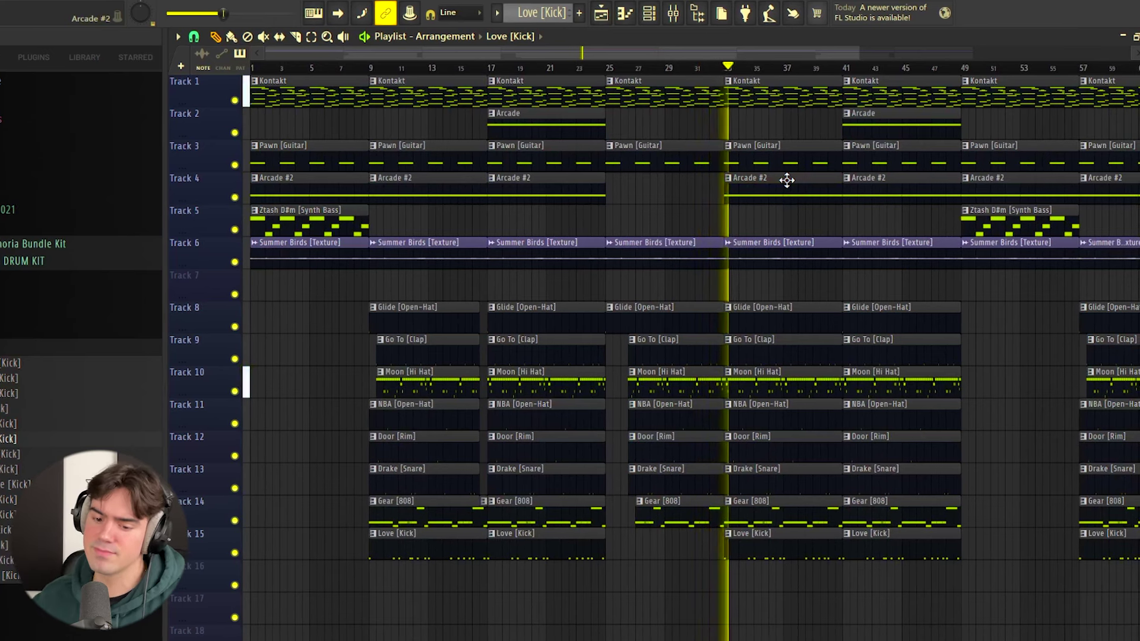